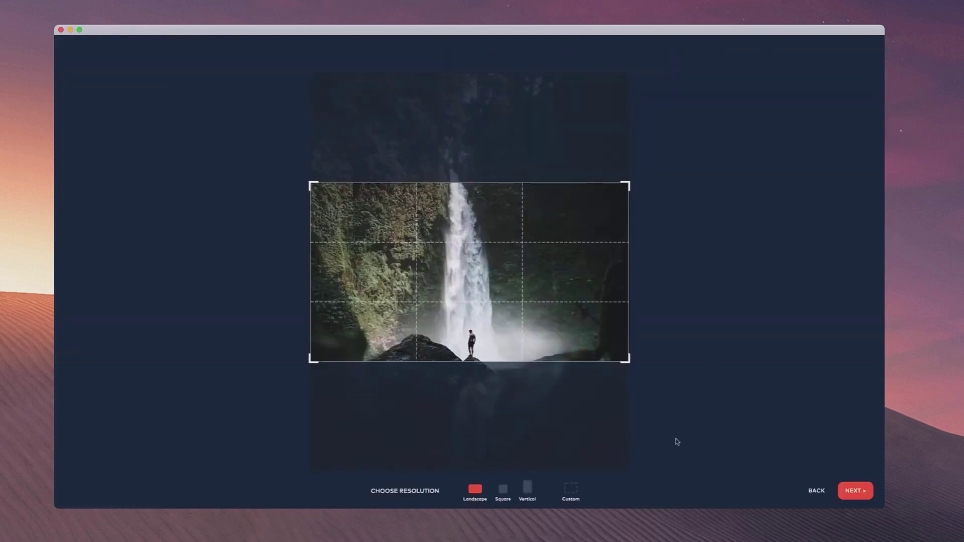
- Try the square and vertical crop presets and the original 3072 x 3840 size on the waterfall photo
click(505, 491)
click(541, 496)
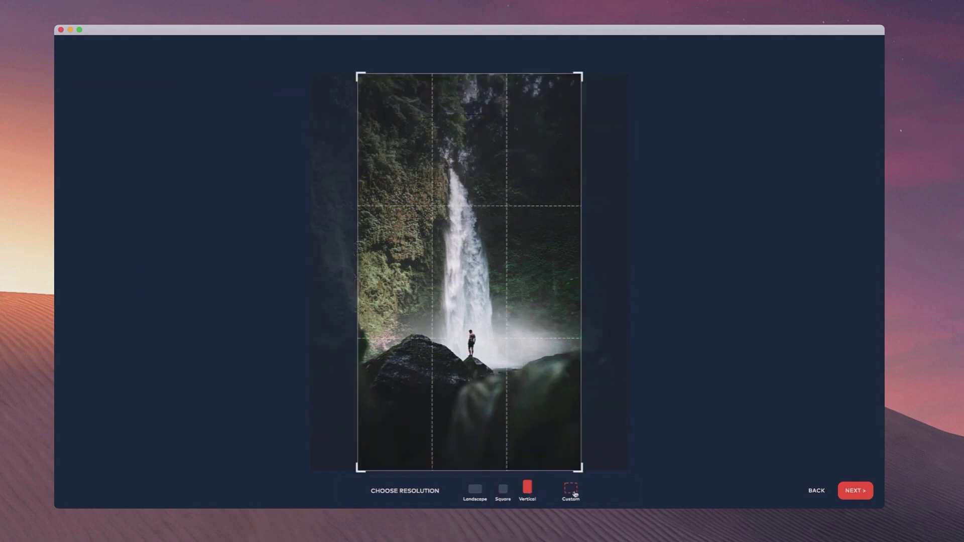
click(571, 491)
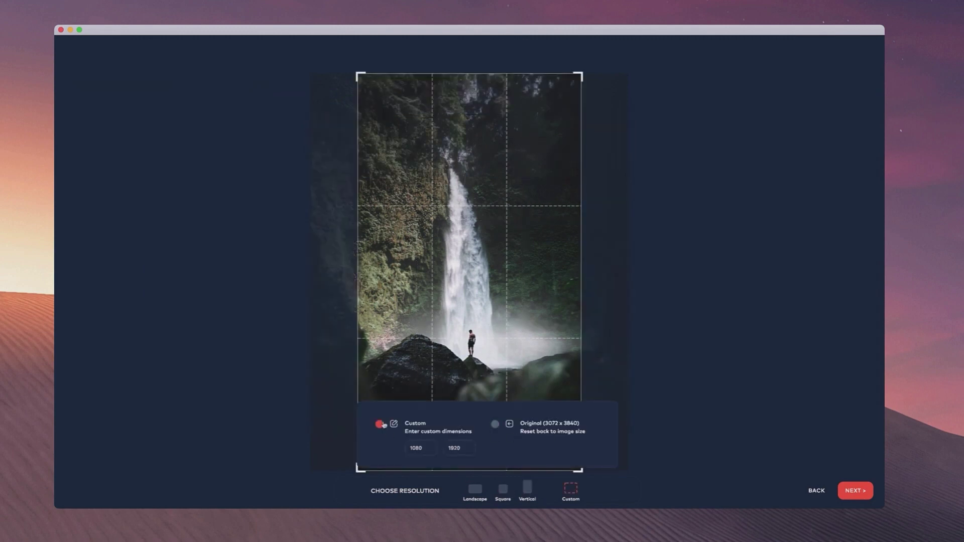
click(495, 425)
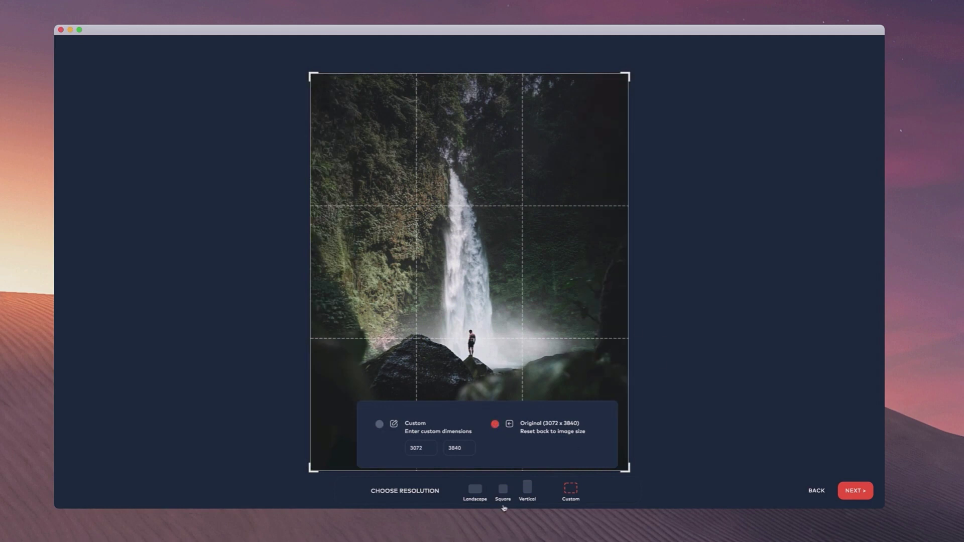
click(504, 489)
click(524, 493)
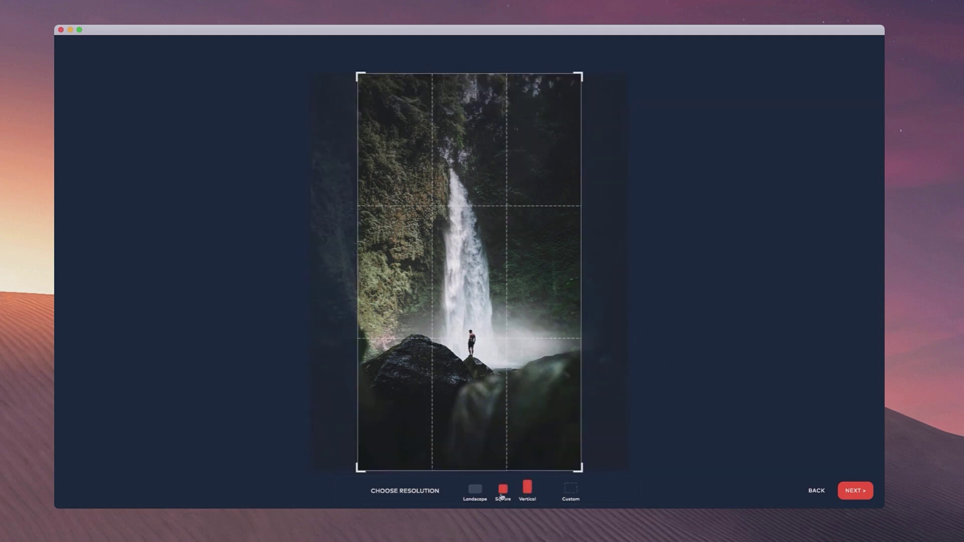
- Crop the photo with the square preset, shift the crop area slightly downward and continue to the editor
click(503, 490)
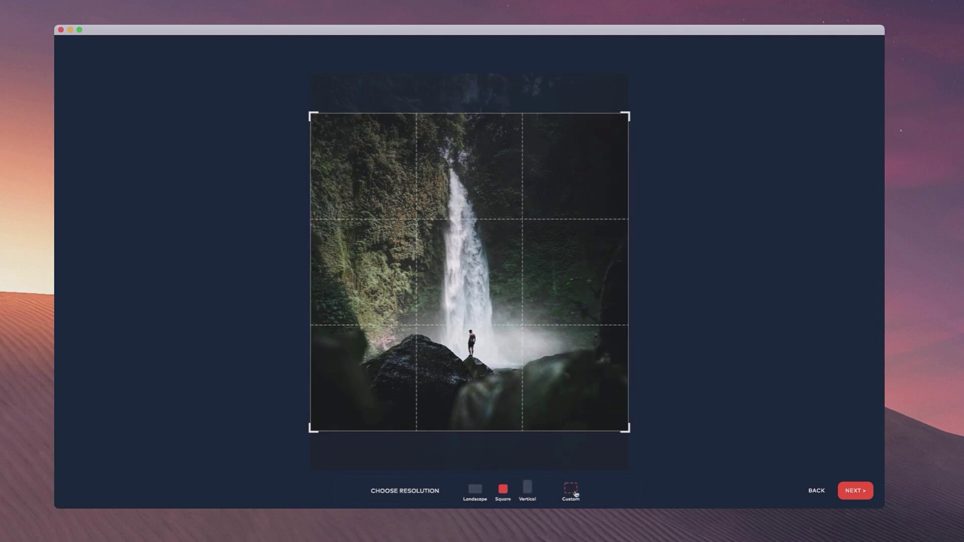
drag(526, 340, 527, 349)
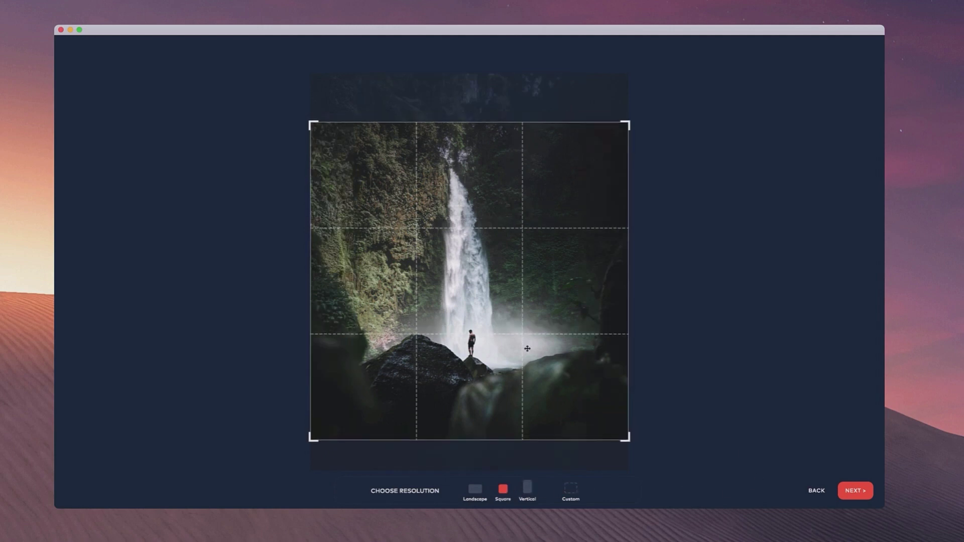
click(869, 494)
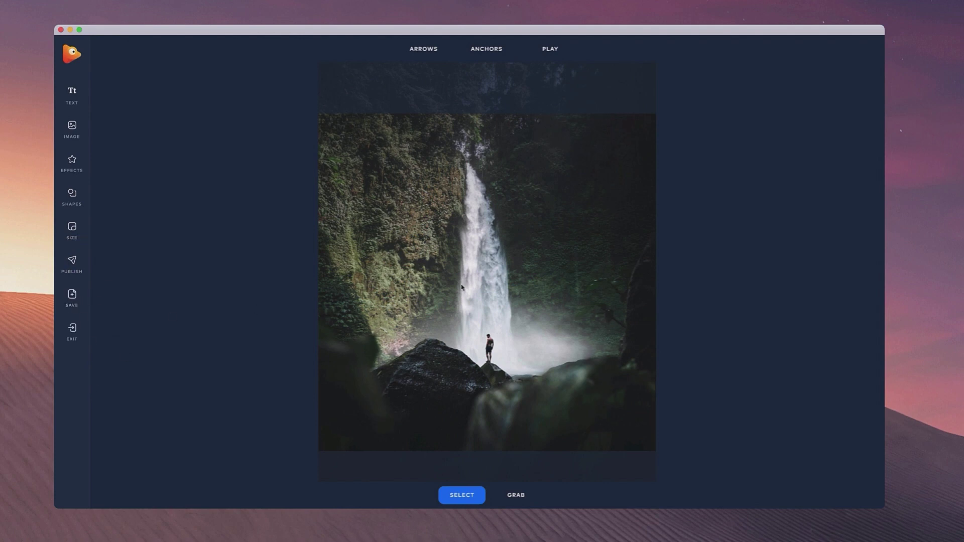
- Place single anchors along the waterfall's left edge, from its top down toward its base
scroll(533, 192, up, 5)
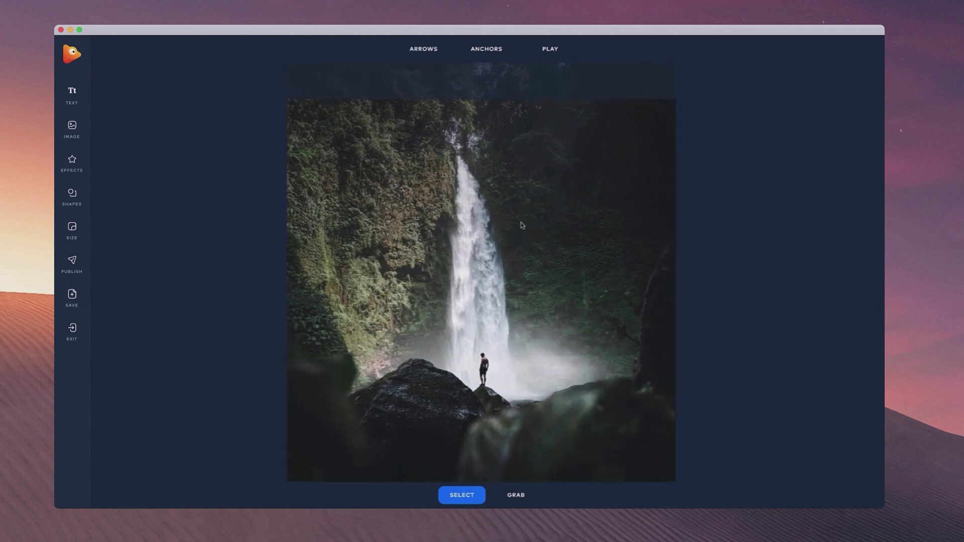
scroll(485, 300, up, 5)
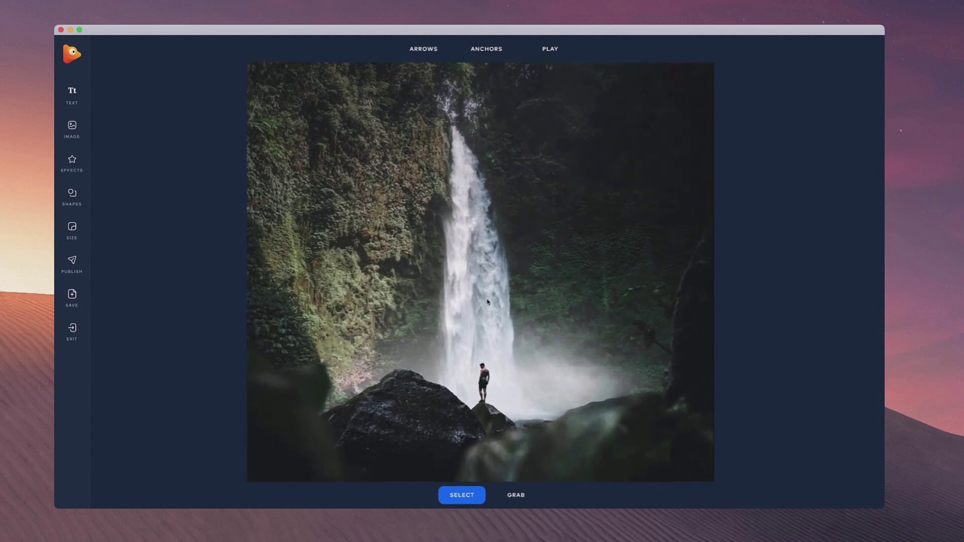
mouse_move(448, 52)
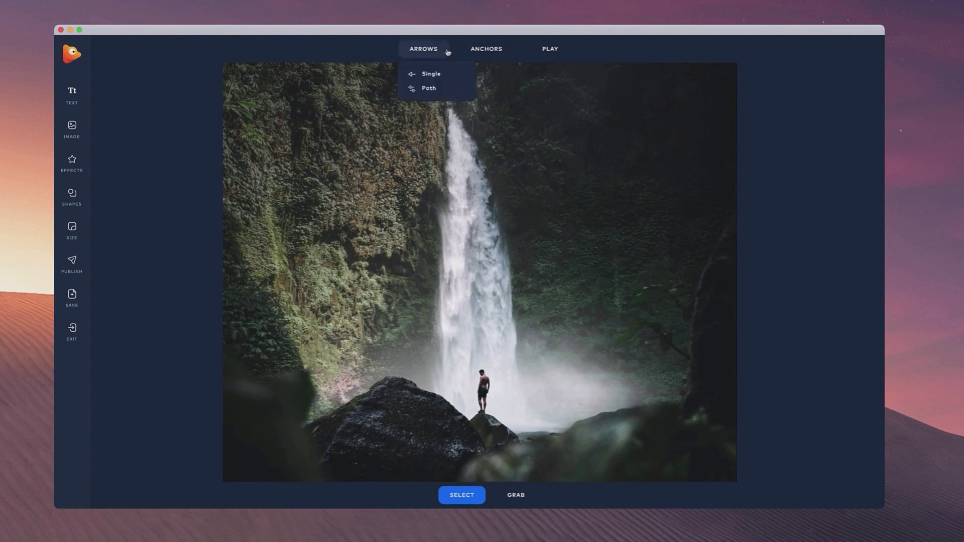
mouse_move(485, 52)
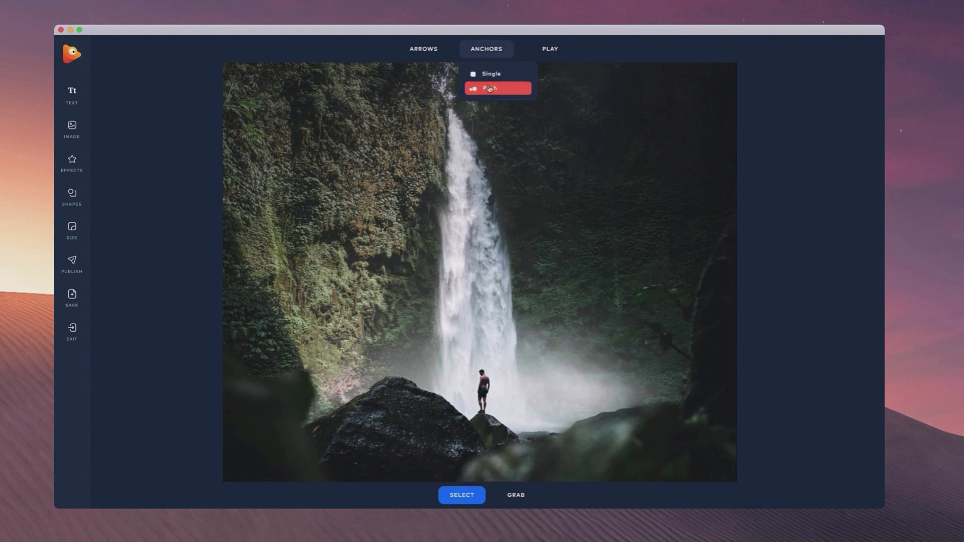
click(488, 75)
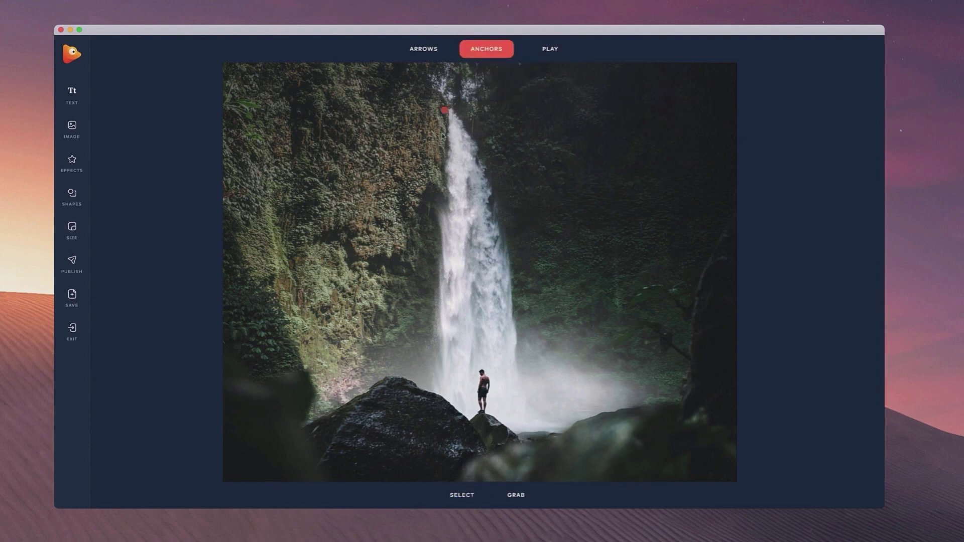
click(445, 137)
click(444, 148)
click(444, 188)
click(445, 199)
click(435, 216)
click(438, 234)
click(442, 252)
click(437, 269)
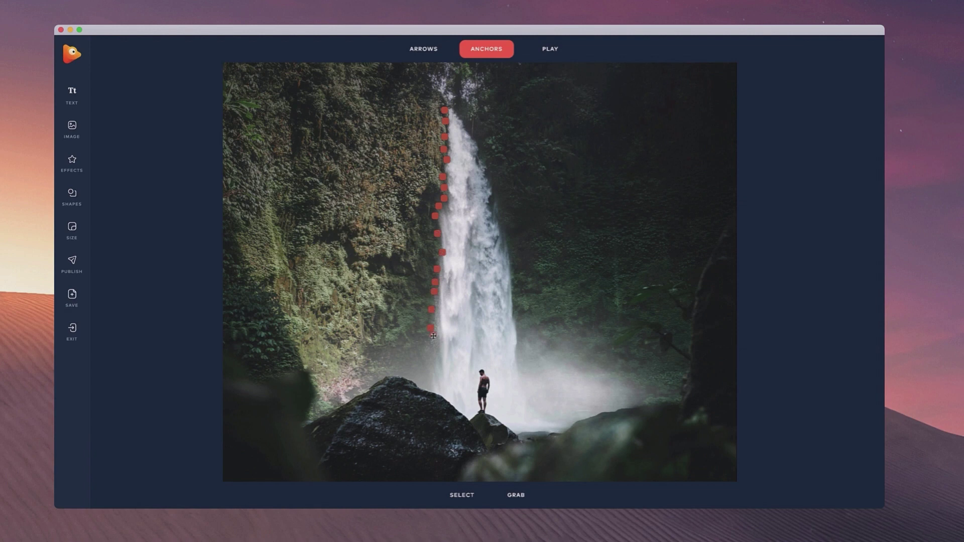
- Continue the single anchors around the lower left of the waterfall and along the dark rock to the man's feet
click(419, 362)
click(413, 372)
click(417, 382)
click(431, 390)
click(437, 393)
click(450, 400)
click(455, 408)
click(462, 415)
click(469, 419)
- Outline the standing man with anchors and close the outline around the mist and up the waterfall's right edge to its top
click(471, 415)
click(475, 408)
click(474, 399)
click(478, 390)
click(478, 382)
click(481, 374)
mouse_move(482, 375)
mouse_down()
mouse_move(582, 418)
mouse_move(646, 395)
mouse_move(531, 337)
mouse_move(481, 154)
mouse_move(450, 104)
mouse_up()
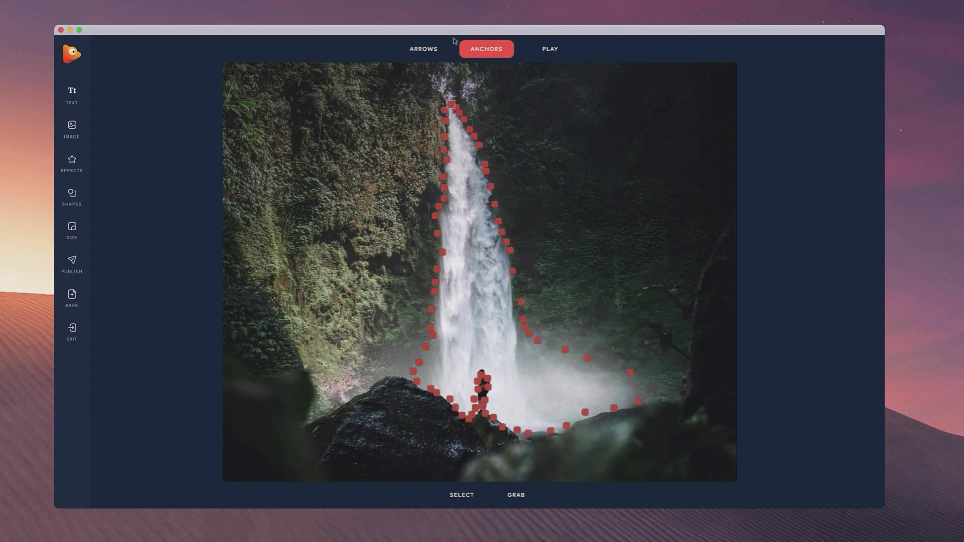
- Add path anchors in the gaps midway along the waterfall's right edge
click(498, 50)
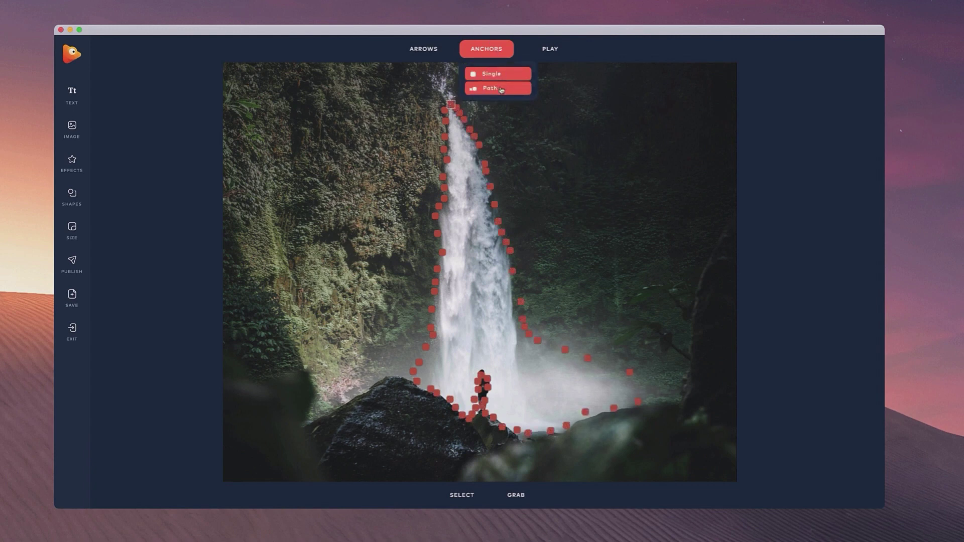
click(500, 89)
click(512, 258)
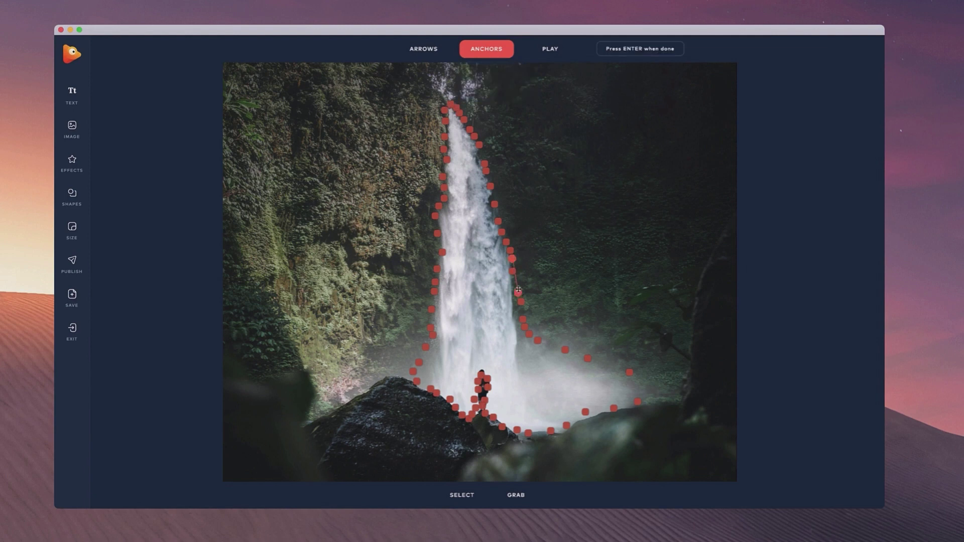
click(518, 290)
- Reposition the anchors around the man so they follow his head, shoulders and torso more closely
scroll(475, 383, up, 5)
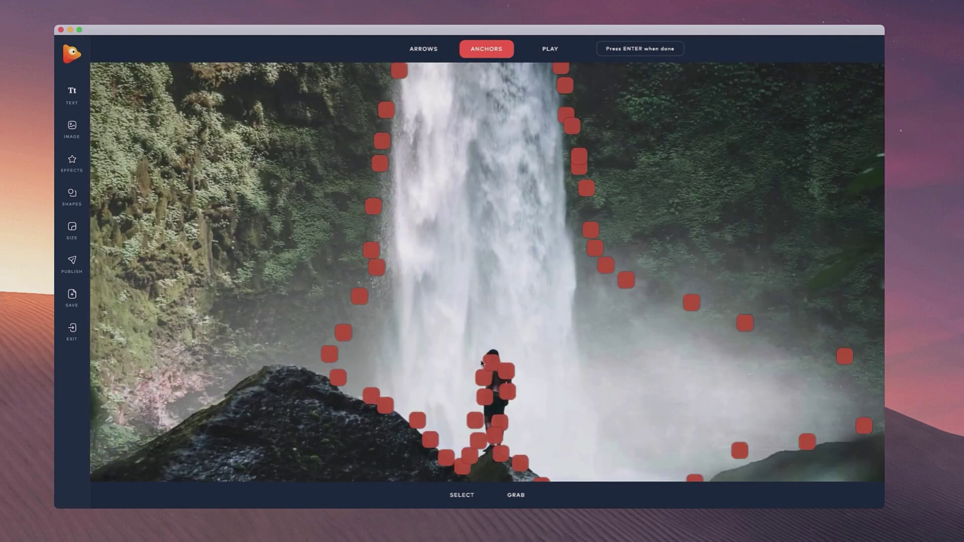
click(501, 365)
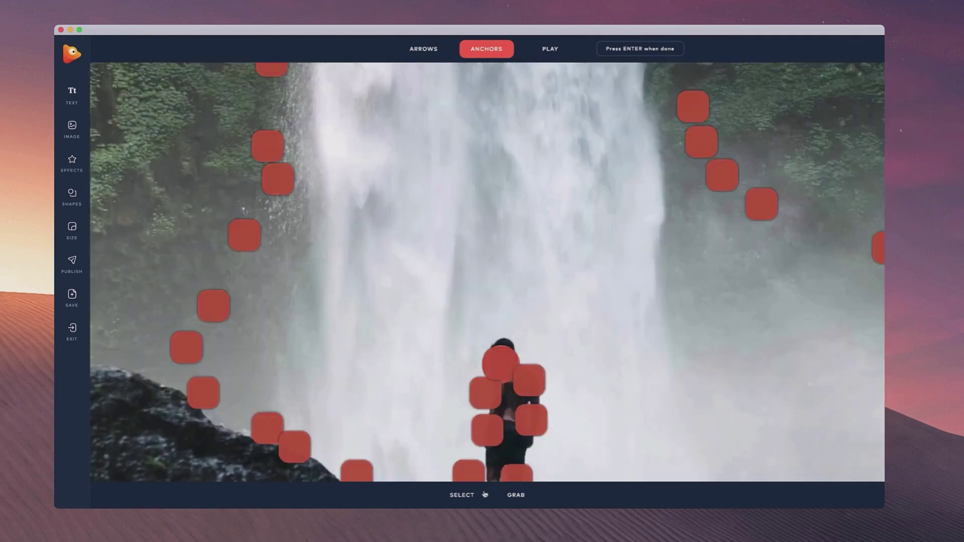
mouse_move(467, 502)
click(477, 457)
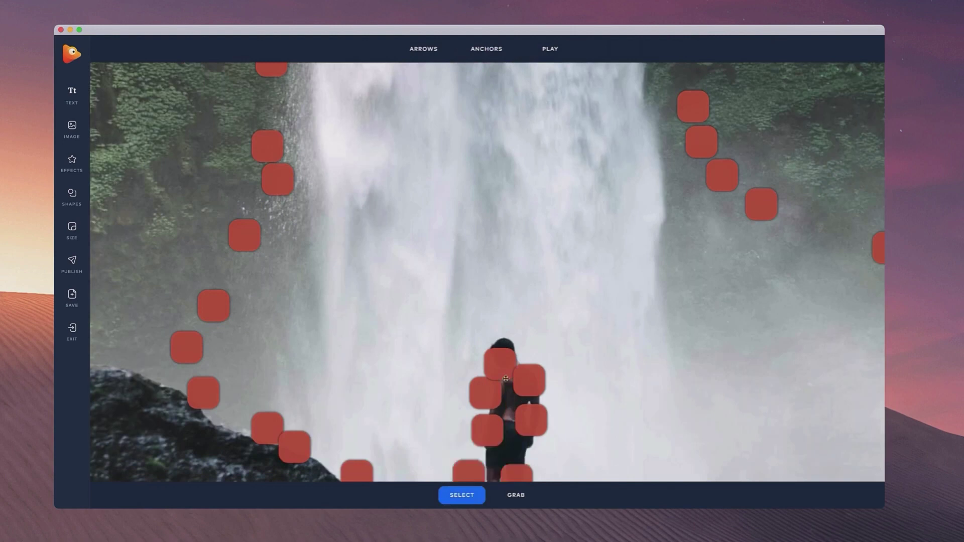
drag(506, 378, 483, 370)
drag(531, 413, 537, 405)
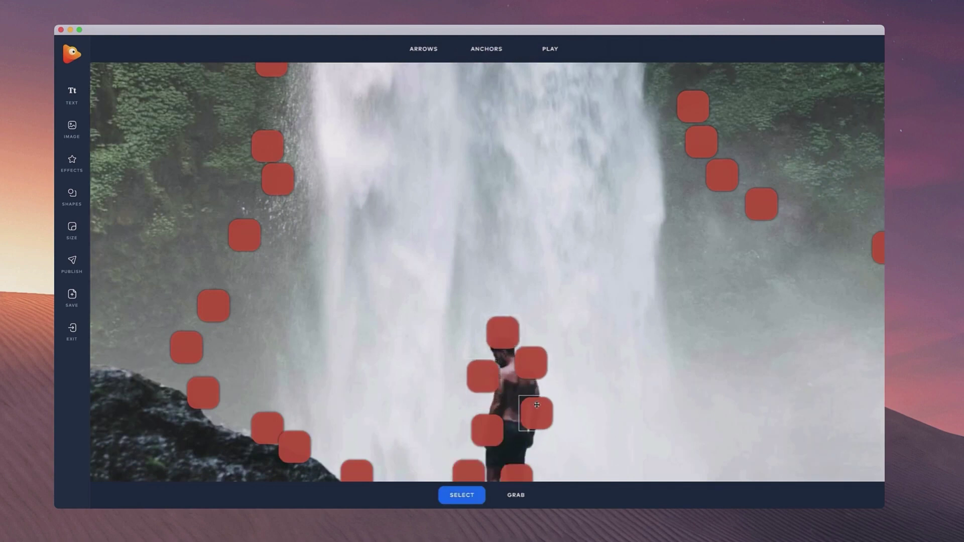
drag(490, 428, 484, 416)
- Place a column of single downward motion arrows along the left half of the waterfall
scroll(598, 387, down, 3)
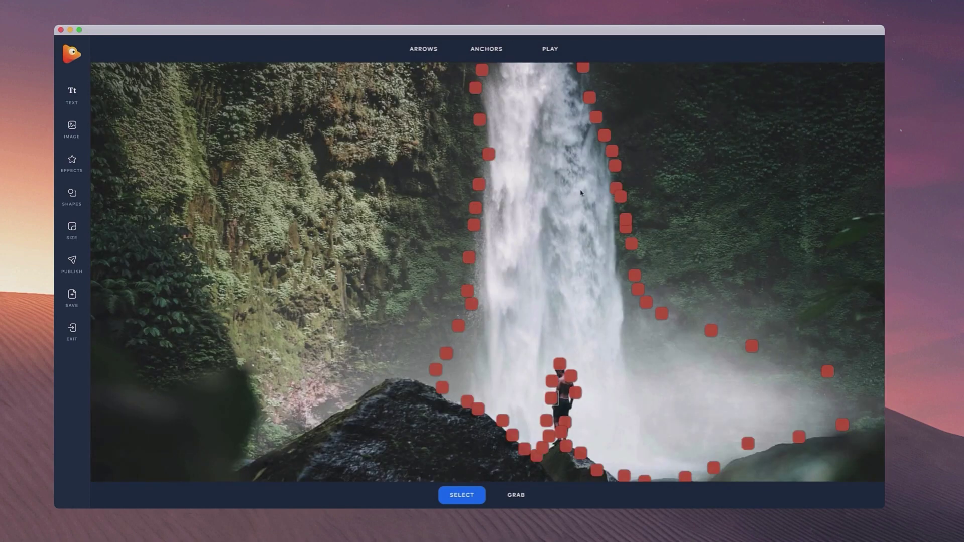
scroll(581, 193, down, 4)
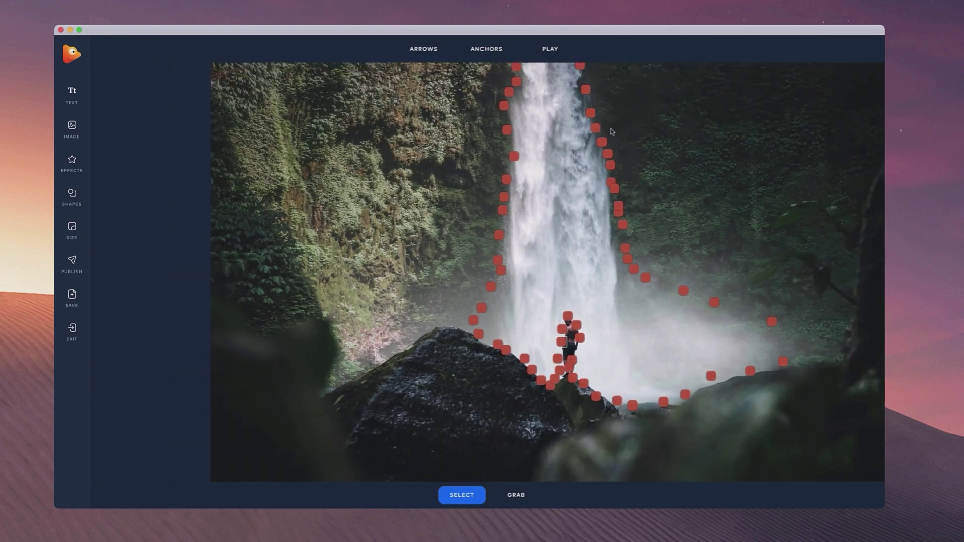
scroll(612, 131, down, 2)
key(space)
drag(614, 131, 575, 225)
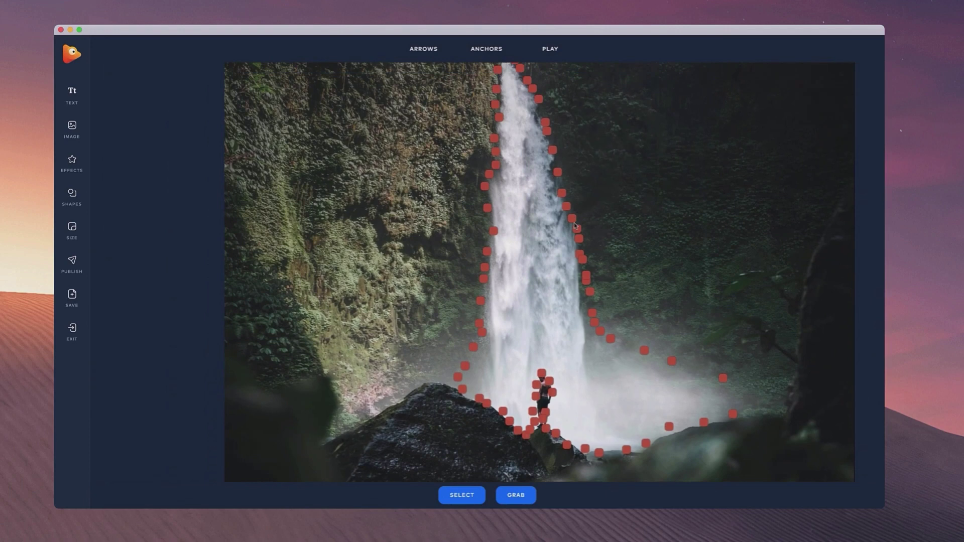
click(440, 50)
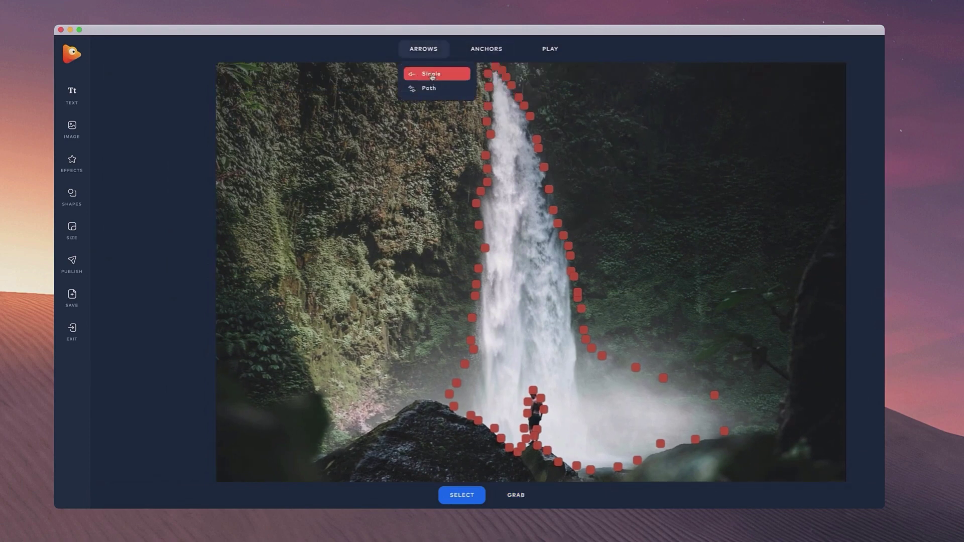
click(432, 75)
mouse_move(504, 117)
mouse_down()
mouse_move(502, 167)
mouse_move(537, 180)
mouse_move(537, 190)
mouse_move(504, 212)
mouse_move(503, 323)
mouse_move(500, 223)
mouse_move(500, 318)
mouse_up()
- Add single downward motion arrows along the waterfall's right side and lower part, and preview the animation
drag(538, 277, 540, 300)
drag(558, 336, 567, 365)
drag(536, 221, 541, 246)
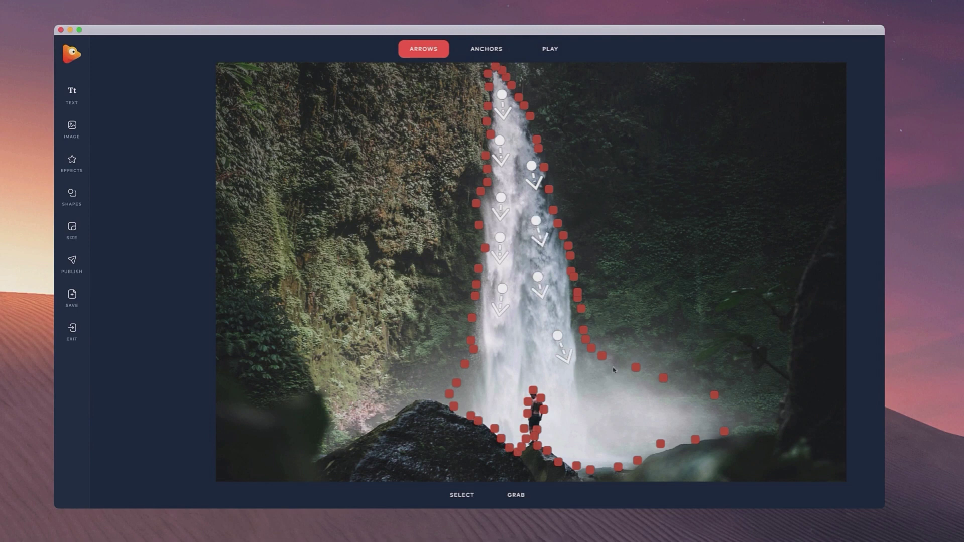
drag(562, 381, 575, 428)
drag(504, 338, 494, 411)
click(553, 53)
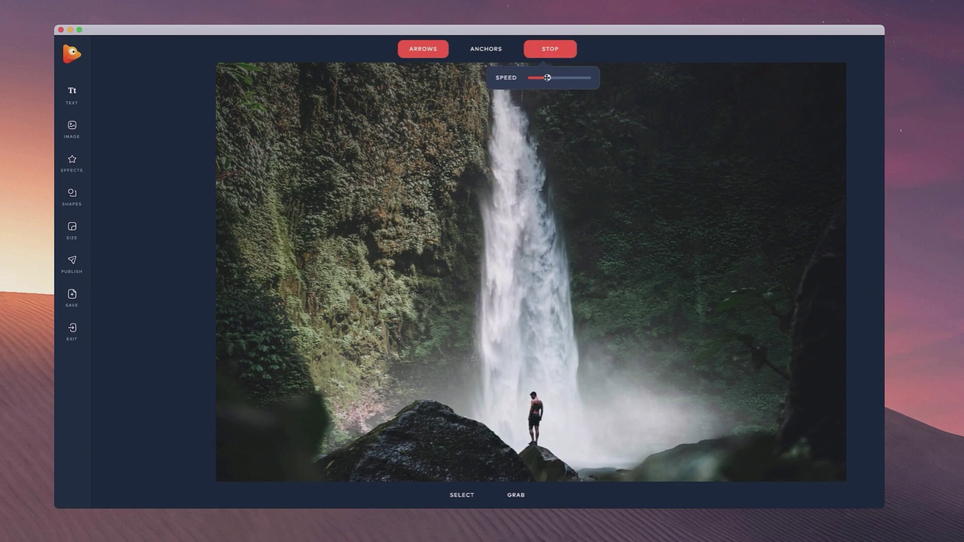
click(552, 49)
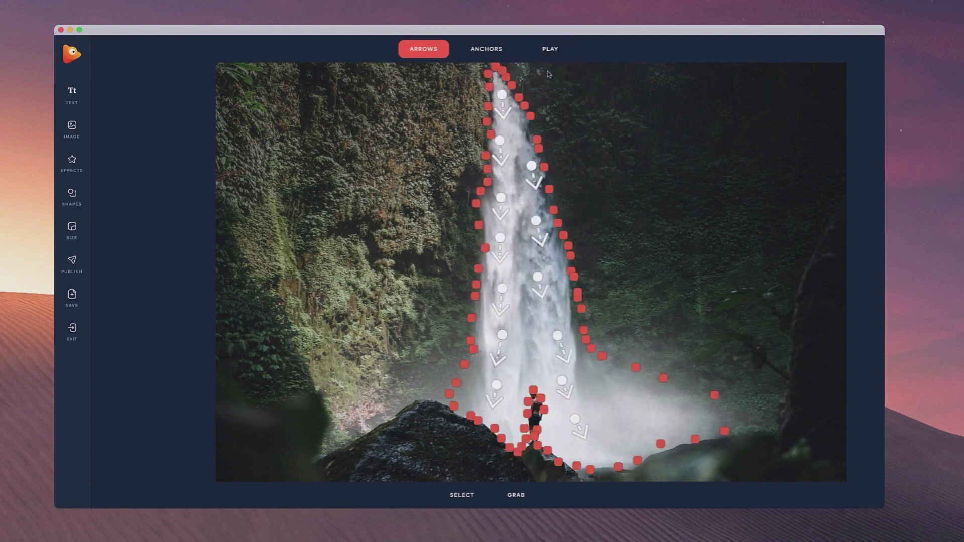
- Fill the gaps between the existing arrows with more single downward arrows in the upper and middle waterfall
scroll(477, 189, up, 5)
drag(480, 157, 486, 142)
mouse_move(486, 185)
mouse_down()
mouse_move(486, 212)
mouse_move(522, 240)
mouse_move(536, 273)
mouse_up()
drag(515, 132, 528, 165)
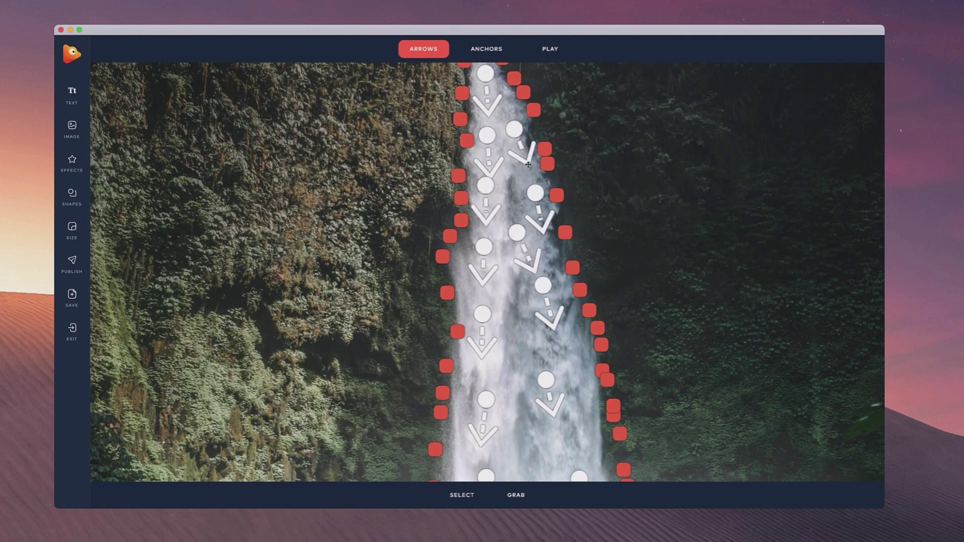
mouse_move(505, 377)
mouse_down()
mouse_move(525, 435)
mouse_move(522, 480)
mouse_up()
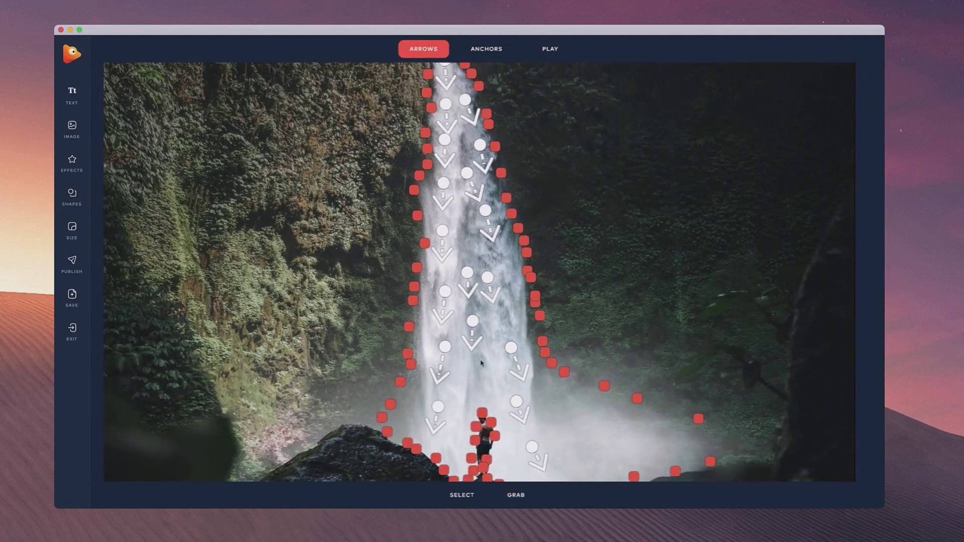
- Play the animation, raise its speed slightly and stop the preview
click(550, 48)
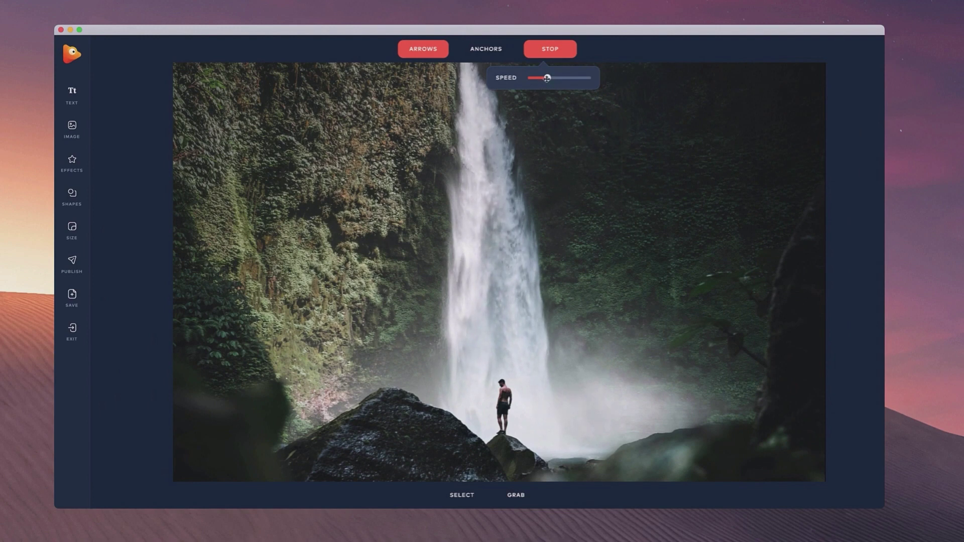
drag(548, 78, 553, 78)
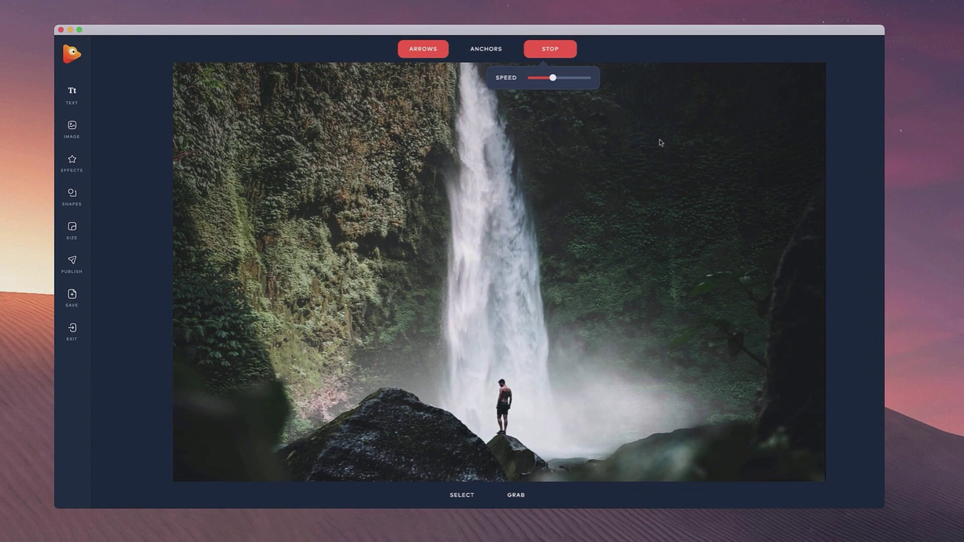
click(565, 53)
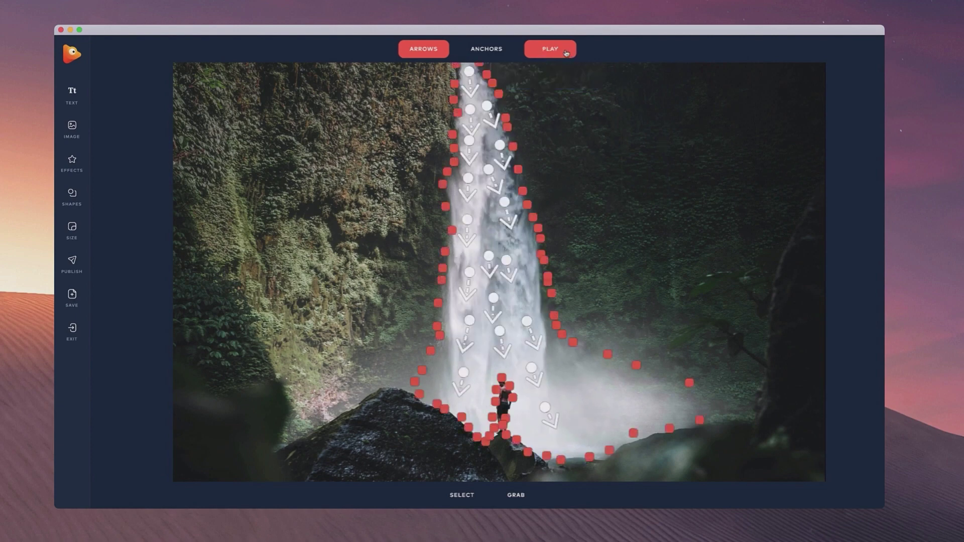
- Add the third Fog overlay from the effects library to the waterfall photo
scroll(470, 267, down, 2)
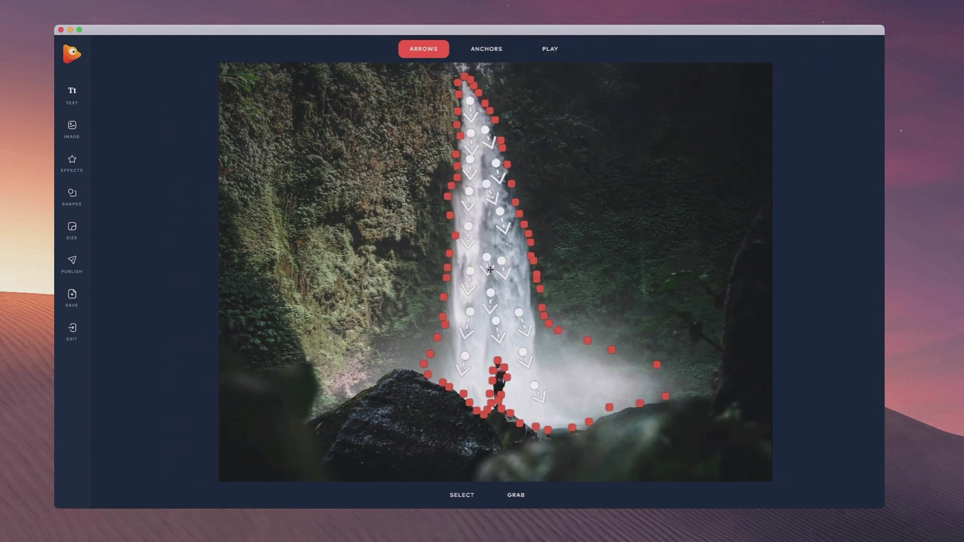
click(70, 172)
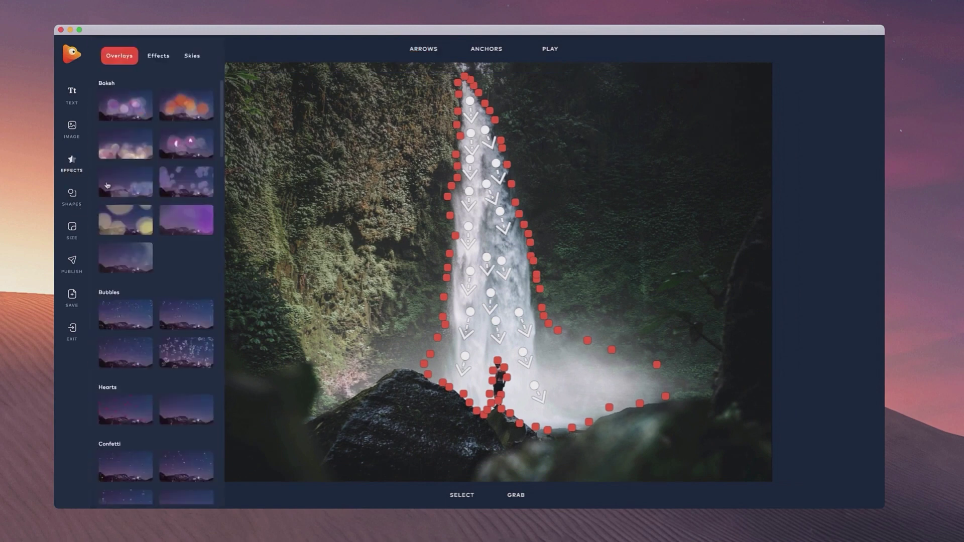
scroll(170, 201, down, 10)
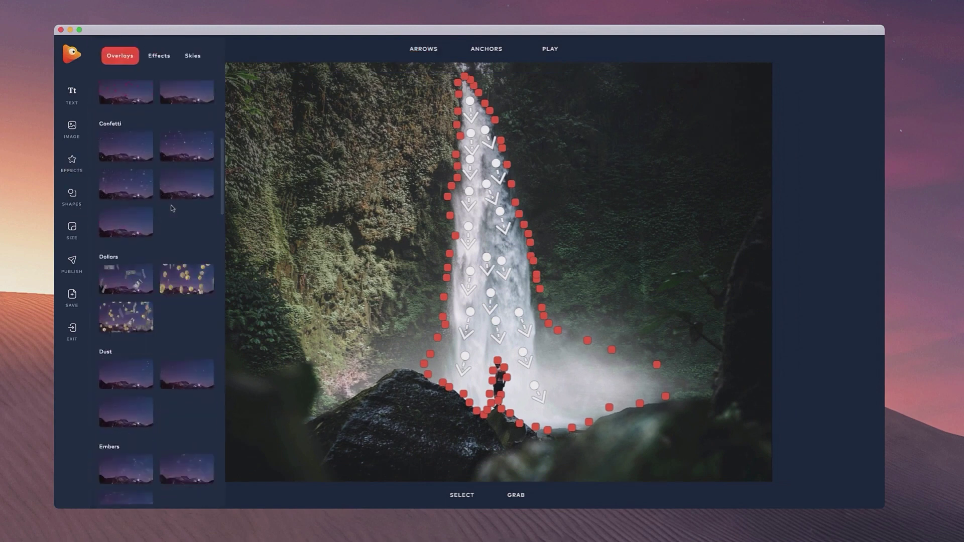
scroll(169, 213, down, 8)
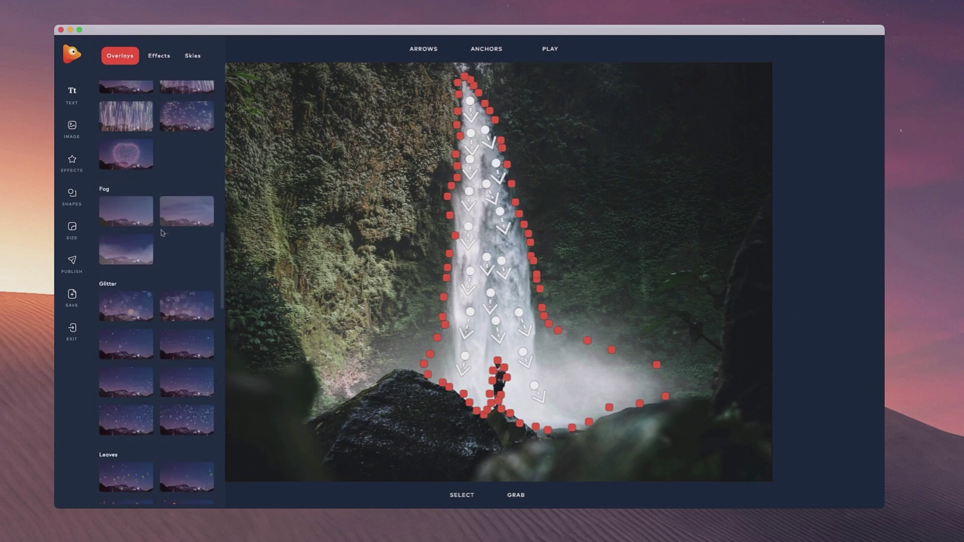
click(119, 261)
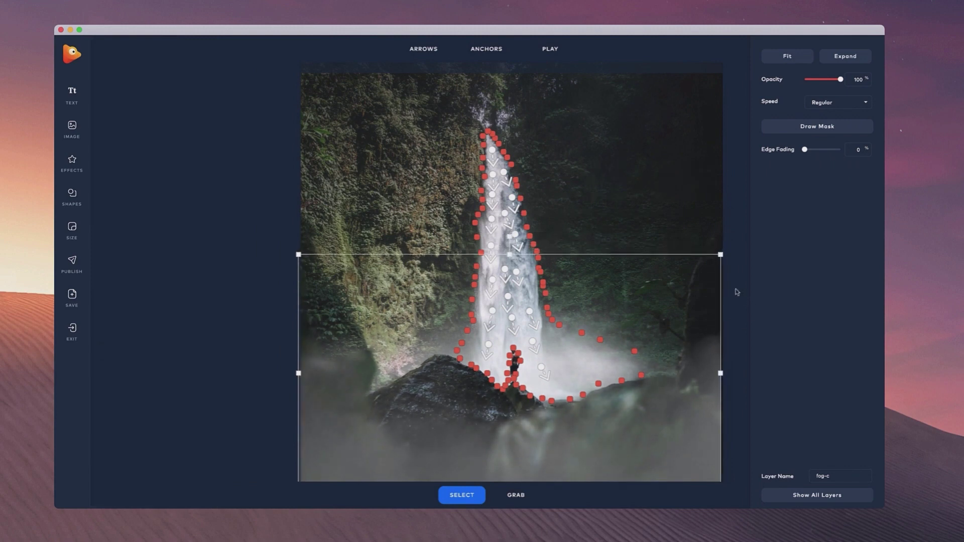
- Enlarge the fog overlay and position it so it extends slightly past both sides of the photo's lower half
drag(723, 259, 736, 242)
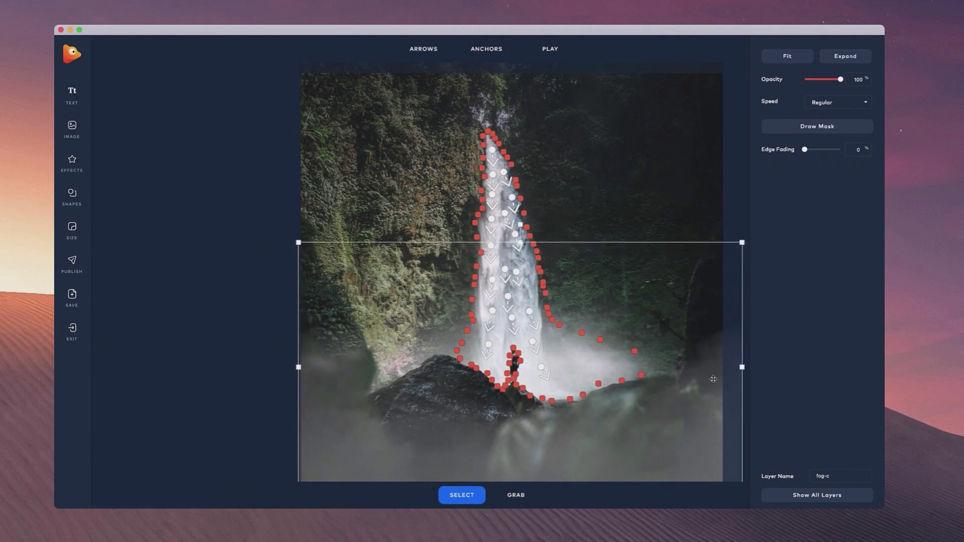
key(space)
drag(705, 381, 655, 383)
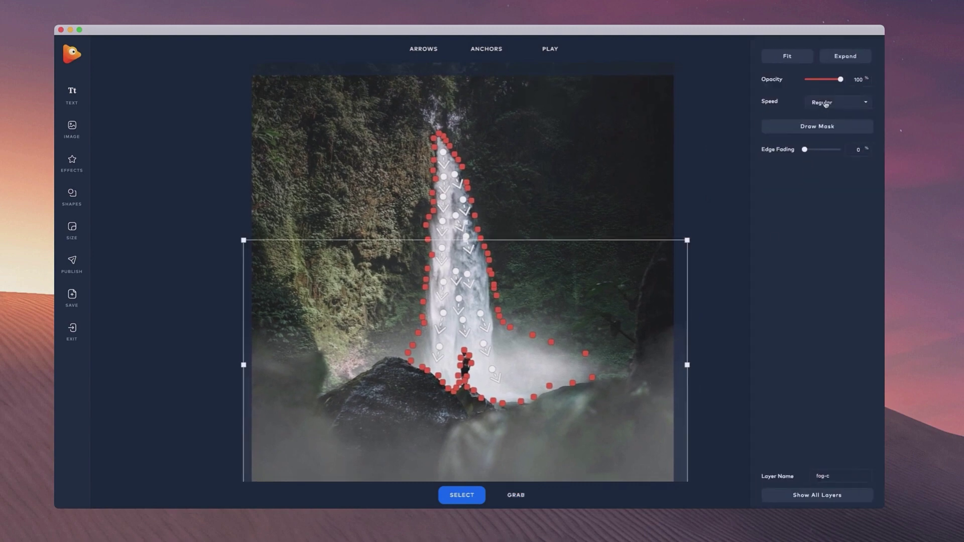
- Change the fog overlay's speed from the regular setting, then preview the animation and stop it
click(828, 103)
click(825, 119)
click(565, 49)
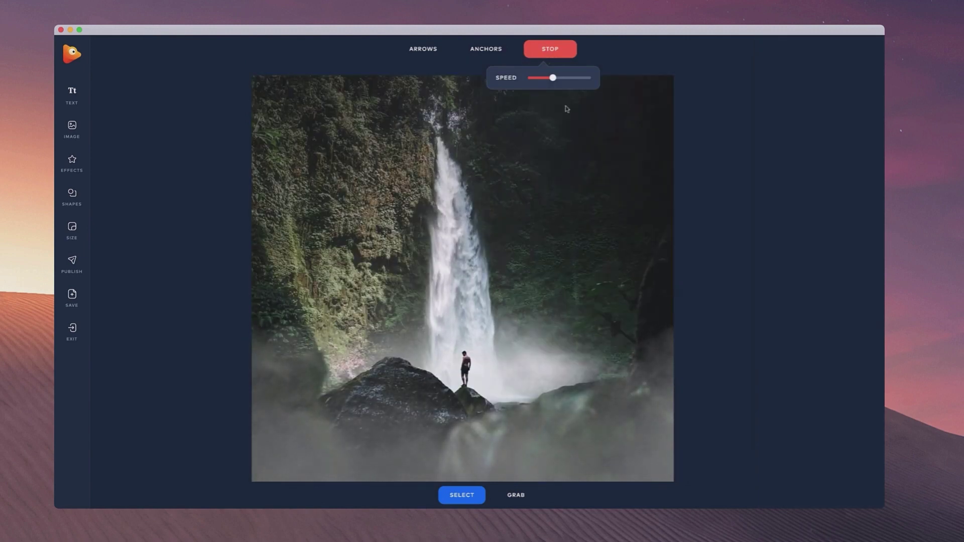
click(552, 54)
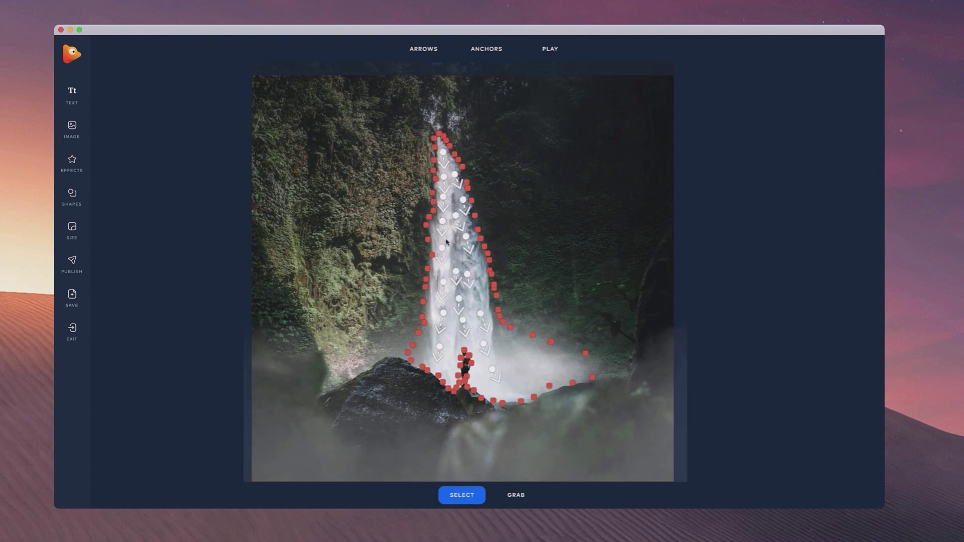
- Publish the animation as an MP4 with the number of loops set to 2
click(70, 263)
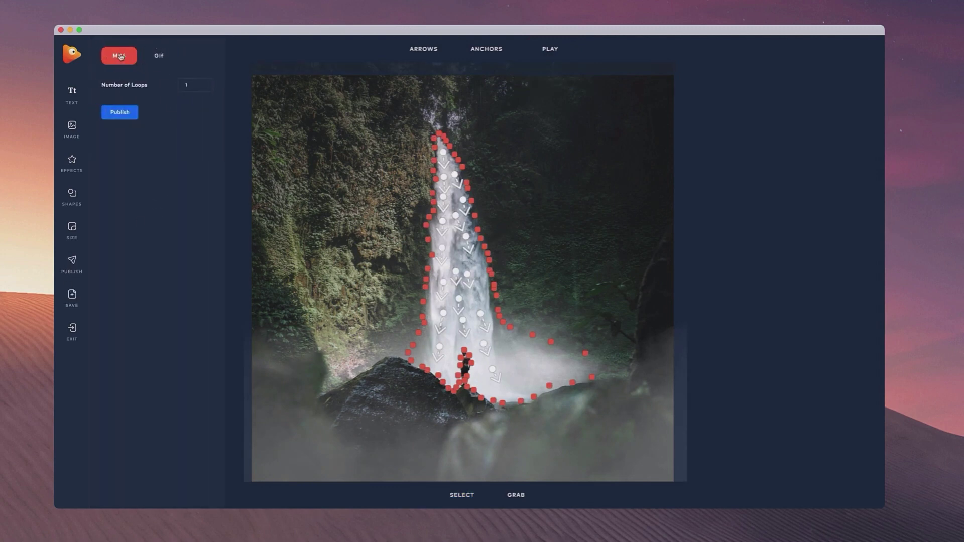
click(159, 54)
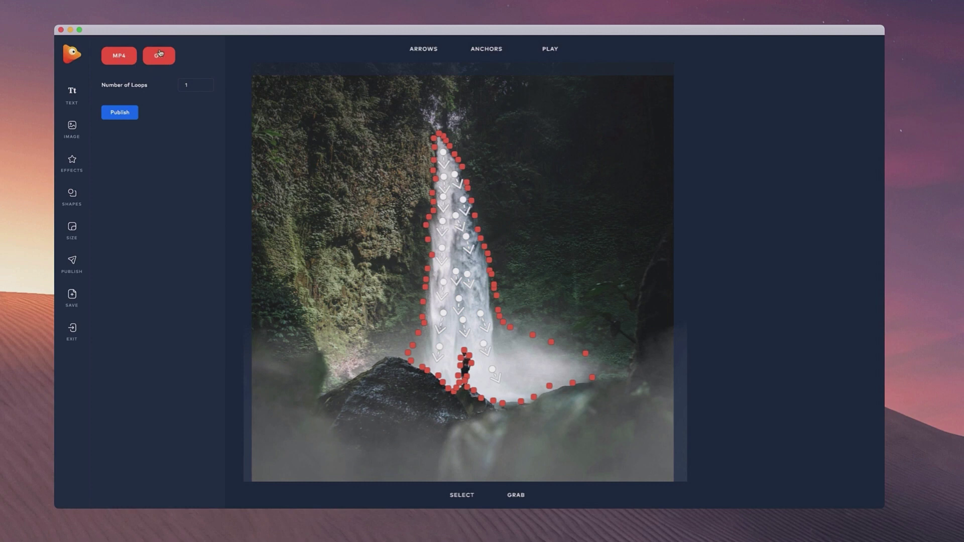
click(119, 55)
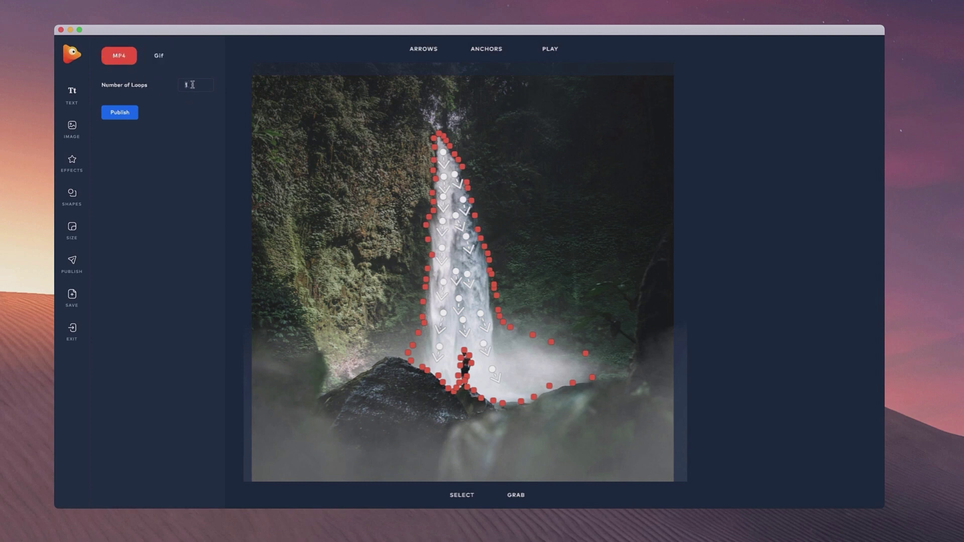
key(BackSpace)
text(2)
click(121, 114)
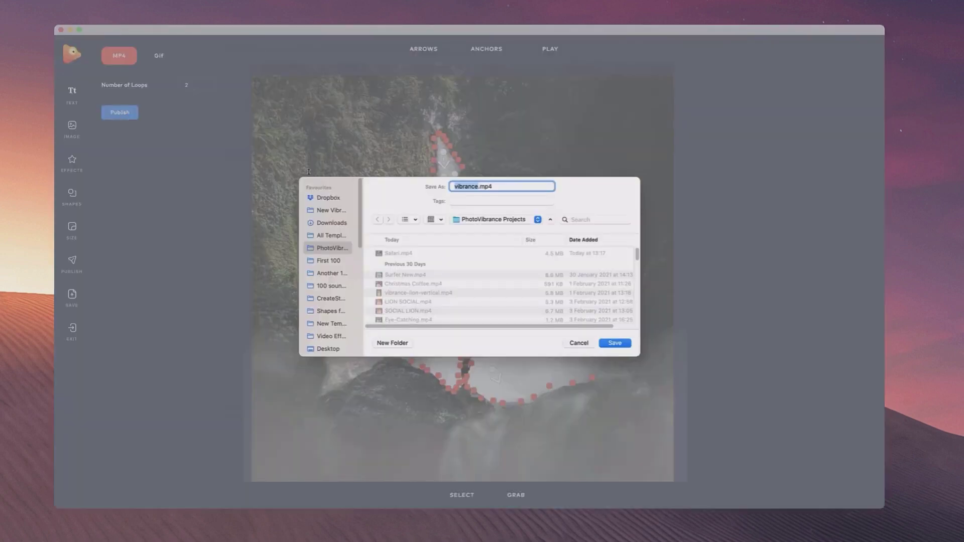
- Save the video as "waterfall image.mp4" in the PhotoVibrance Projects folder and open the rendered file
text(waterfall)
text( image)
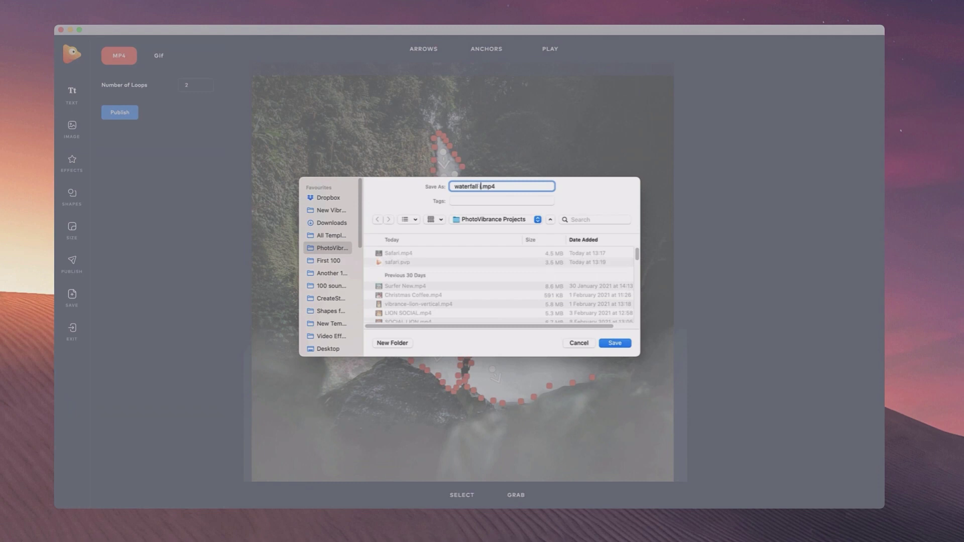
key(Return)
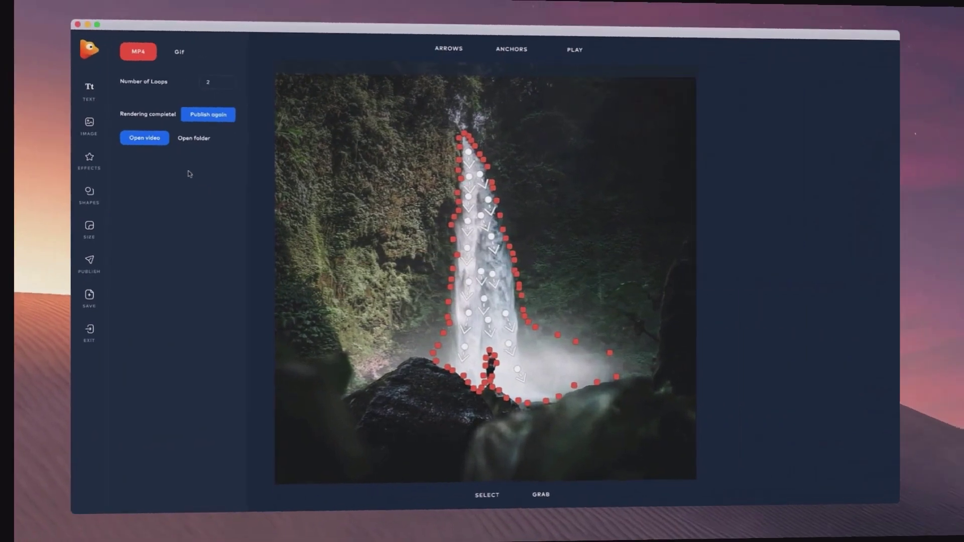
click(131, 140)
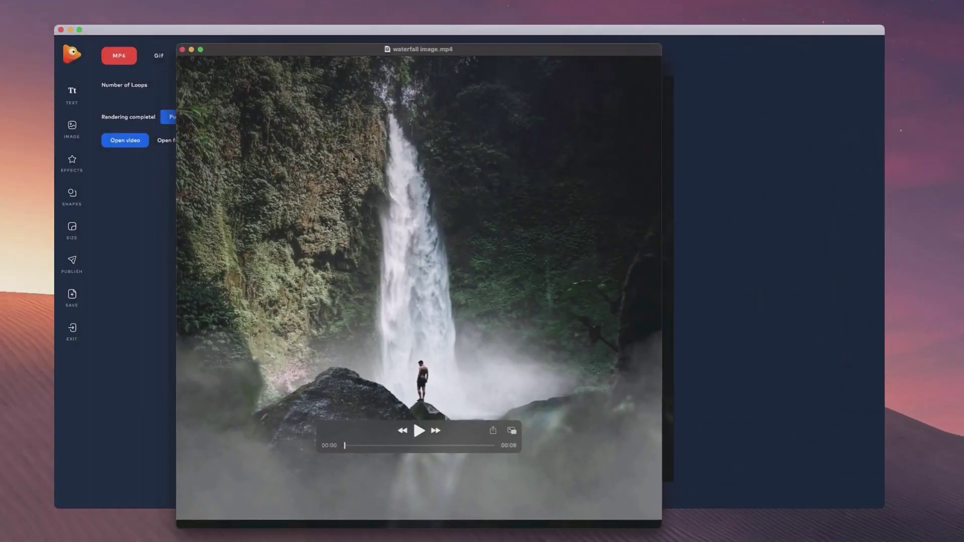